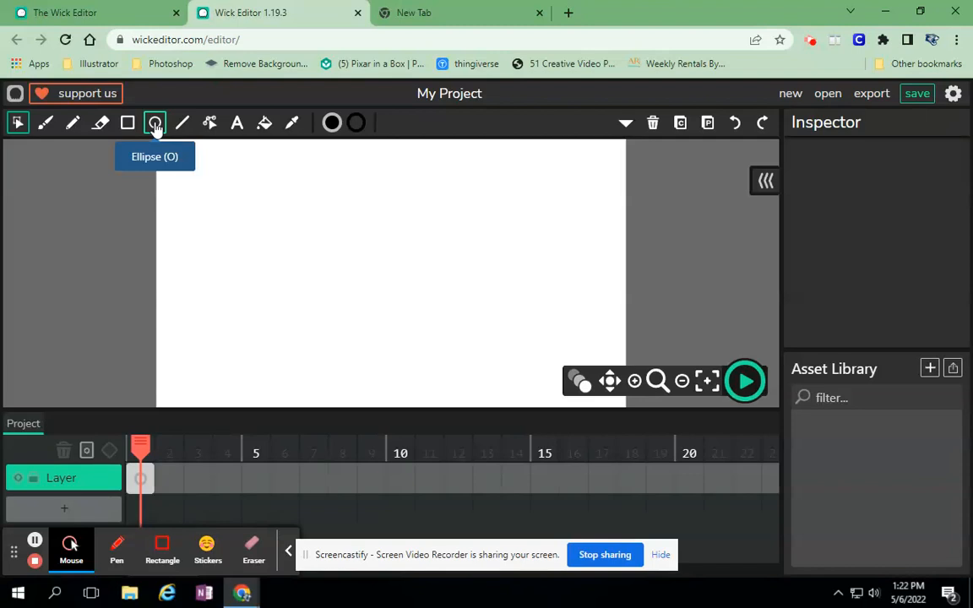
Step: Draw a black ellipse about 45 px wide and 62 px high near the canvas's upper left in frame 1
left_click(155, 125)
left_click_drag(200, 185, 229, 226)
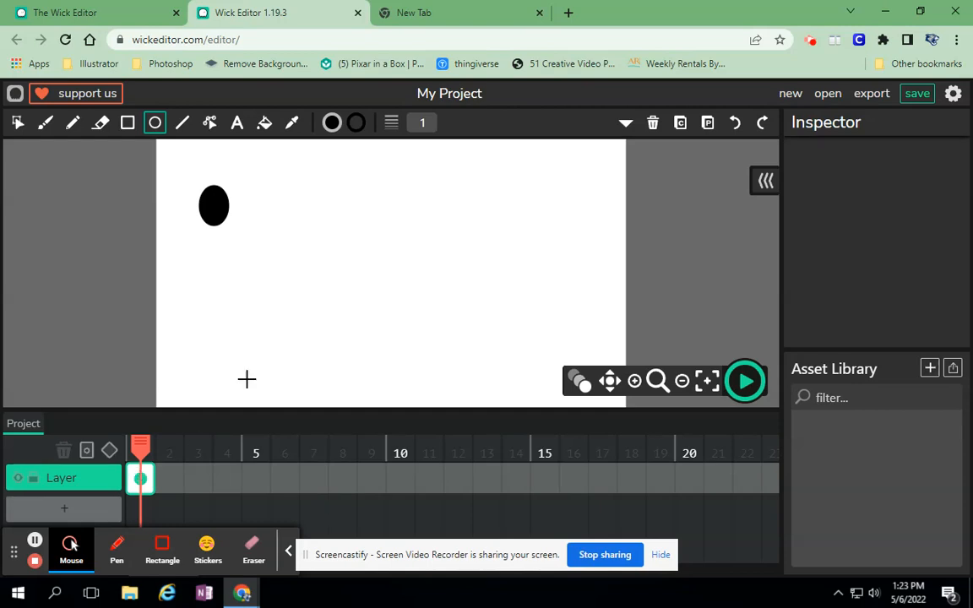
left_click(18, 124)
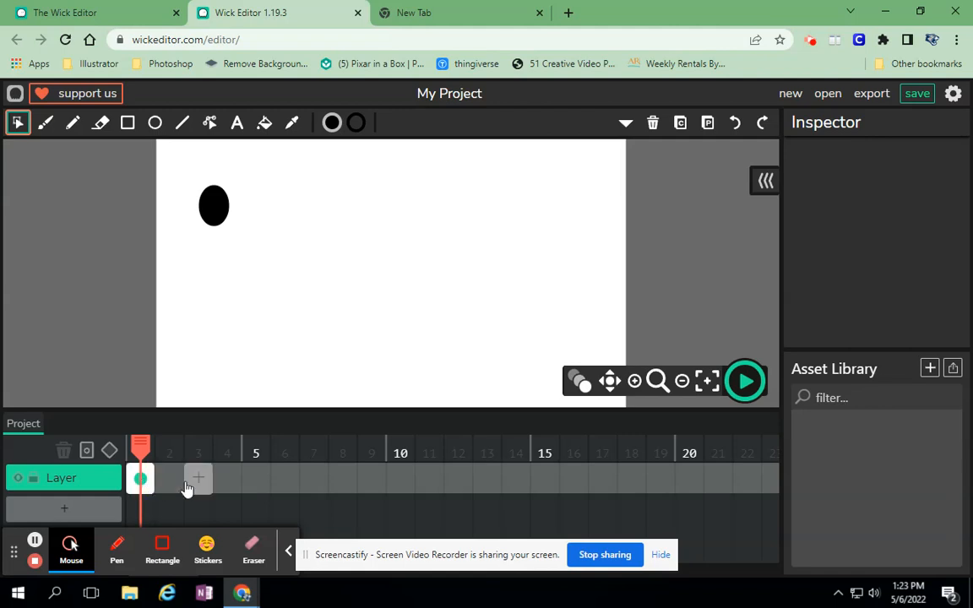
Step: Copy the ellipse into a new frame 2 and shift it slightly right to about X 88
left_click(213, 207)
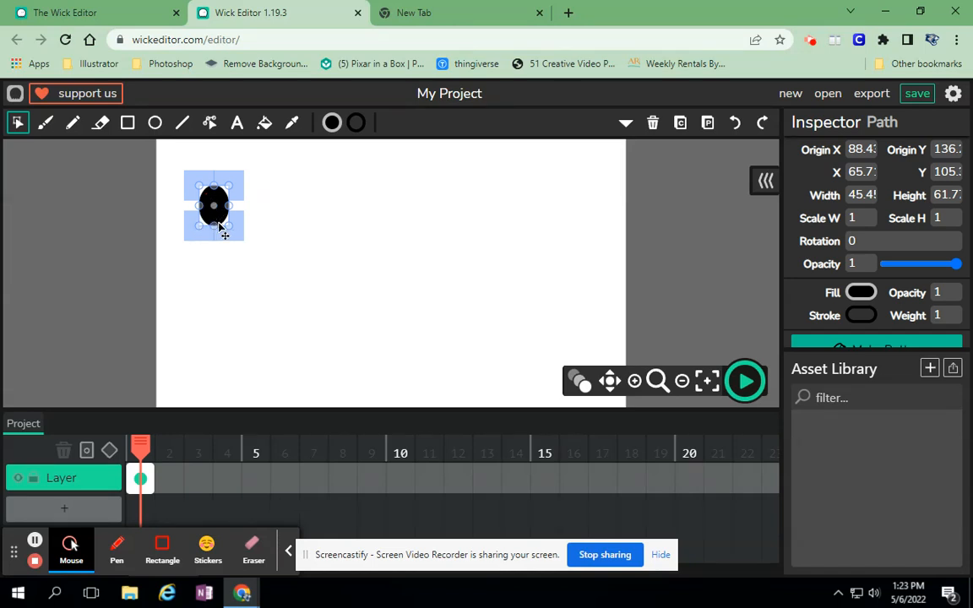
left_click(681, 125)
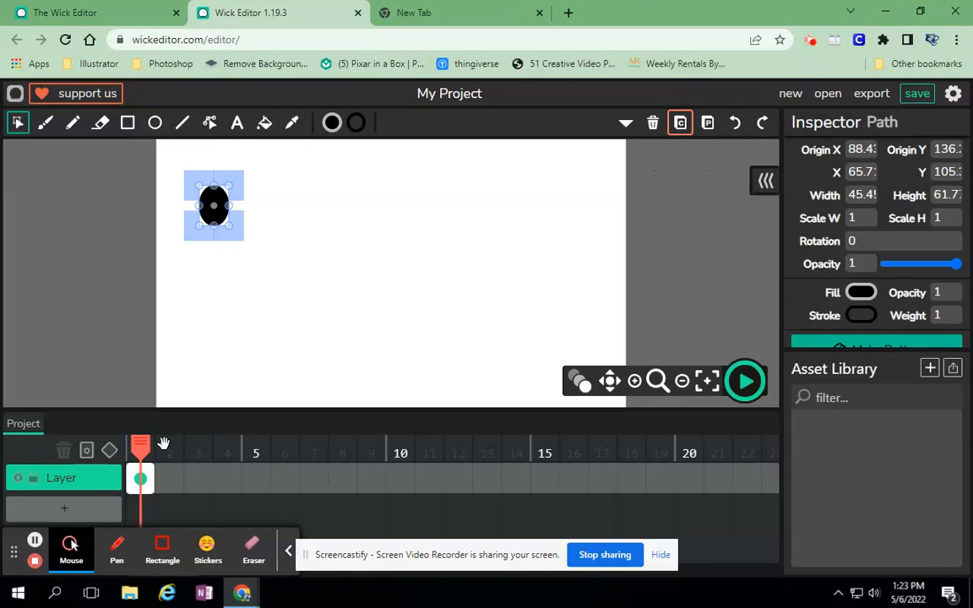
left_click(169, 479)
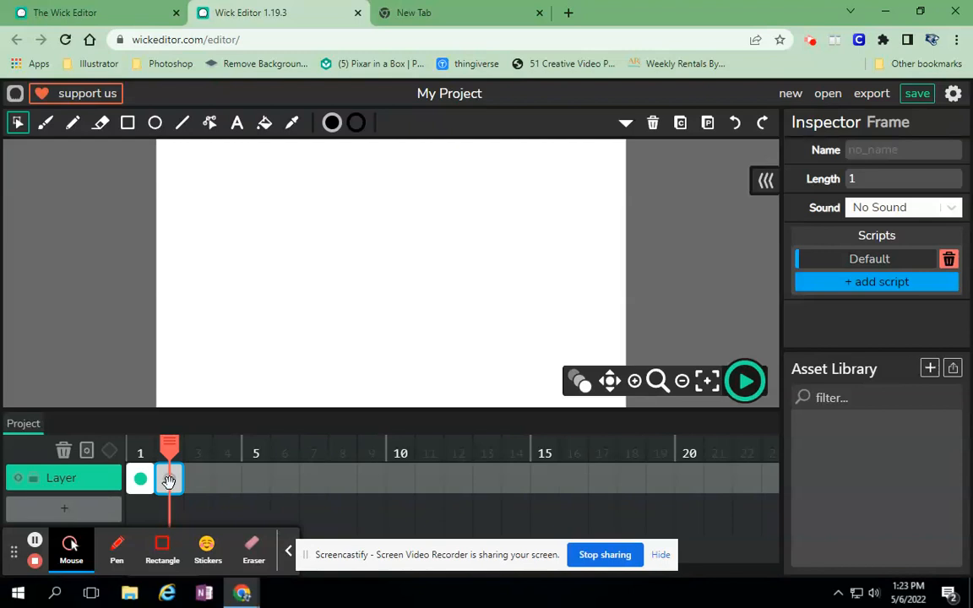
left_click(708, 124)
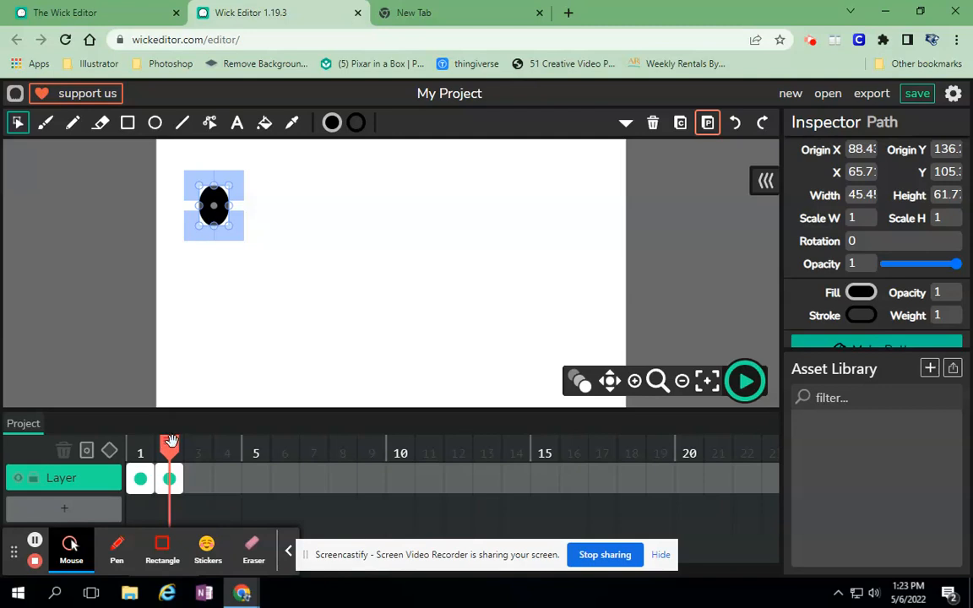
mouse_move(169, 445)
left_mouse_down()
mouse_move(143, 445)
mouse_move(161, 449)
mouse_move(154, 448)
left_mouse_up()
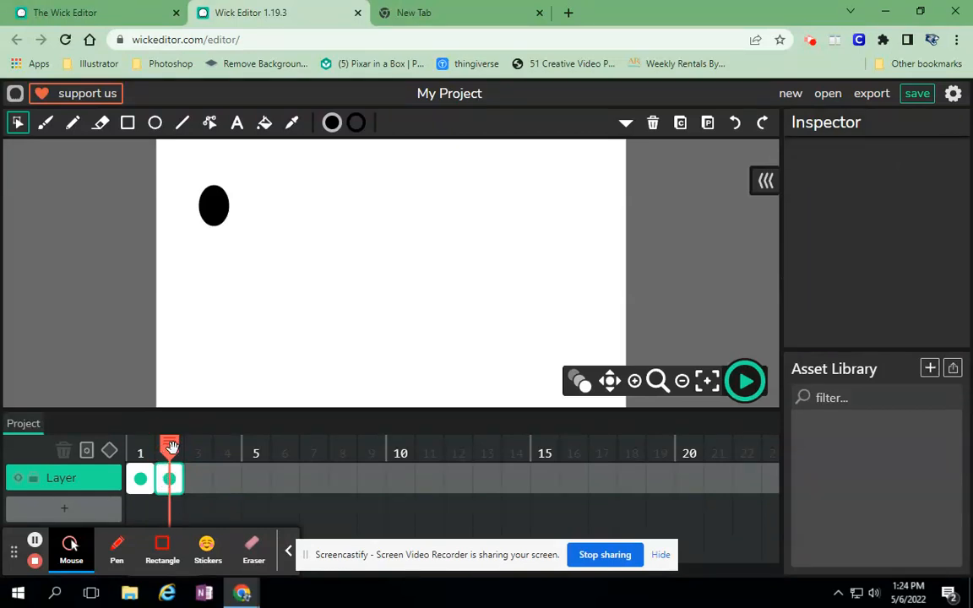
left_click(168, 476)
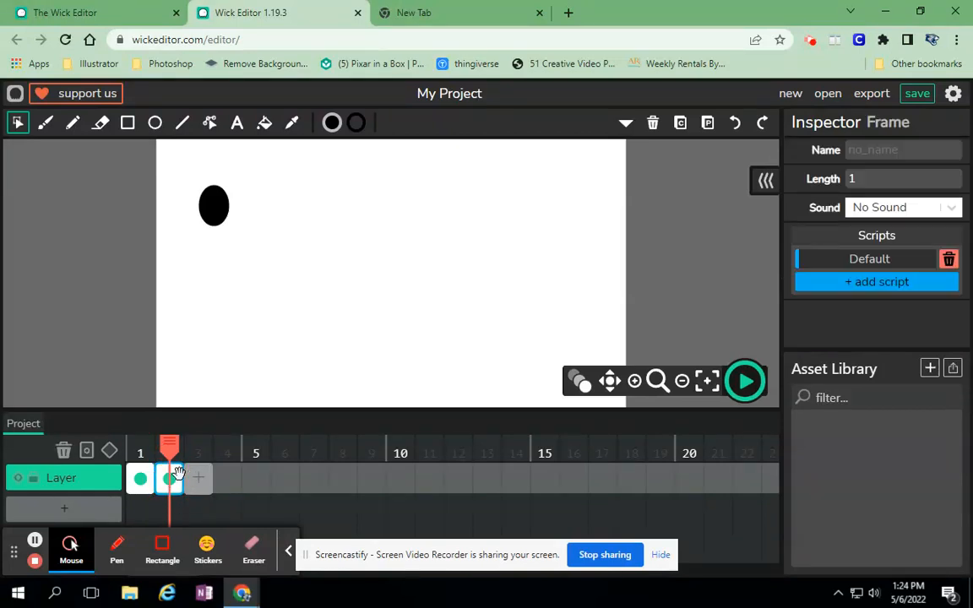
left_click_drag(216, 216, 232, 213)
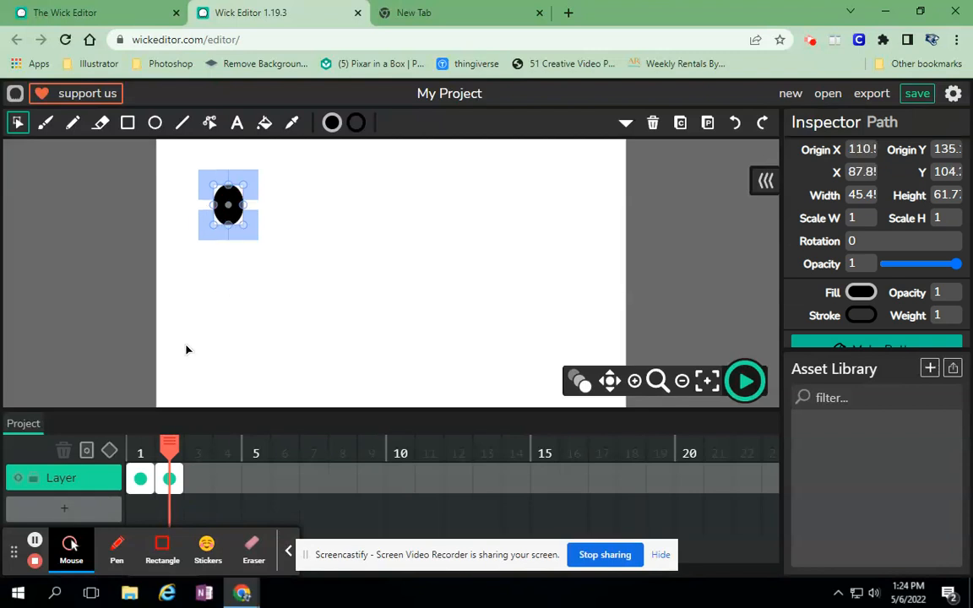
left_click_drag(142, 448, 163, 449)
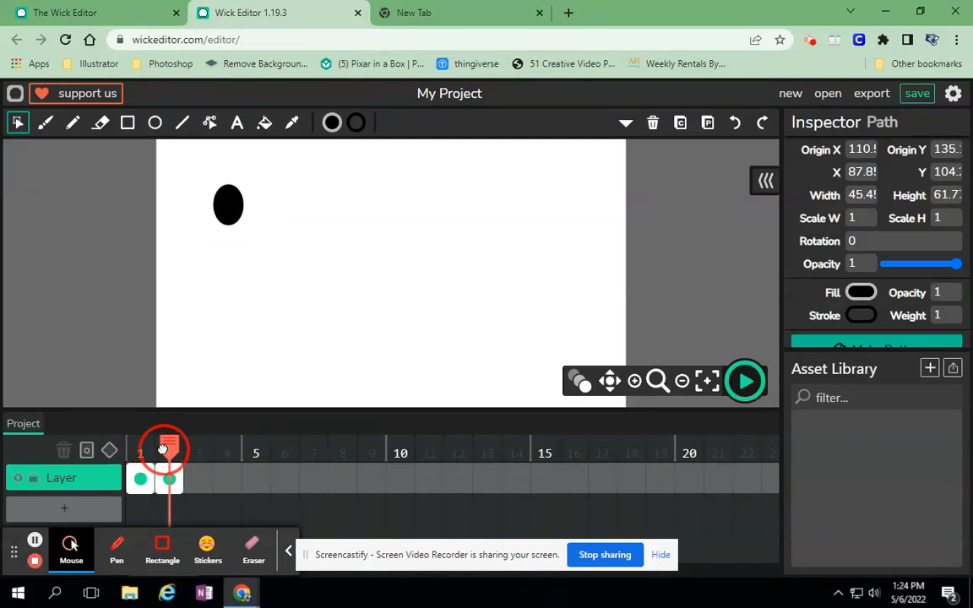
Step: Copy the frame 2 ellipse into a new frame 3 and shift it right to about X 104
left_click(234, 213)
left_click(680, 123)
mouse_move(199, 480)
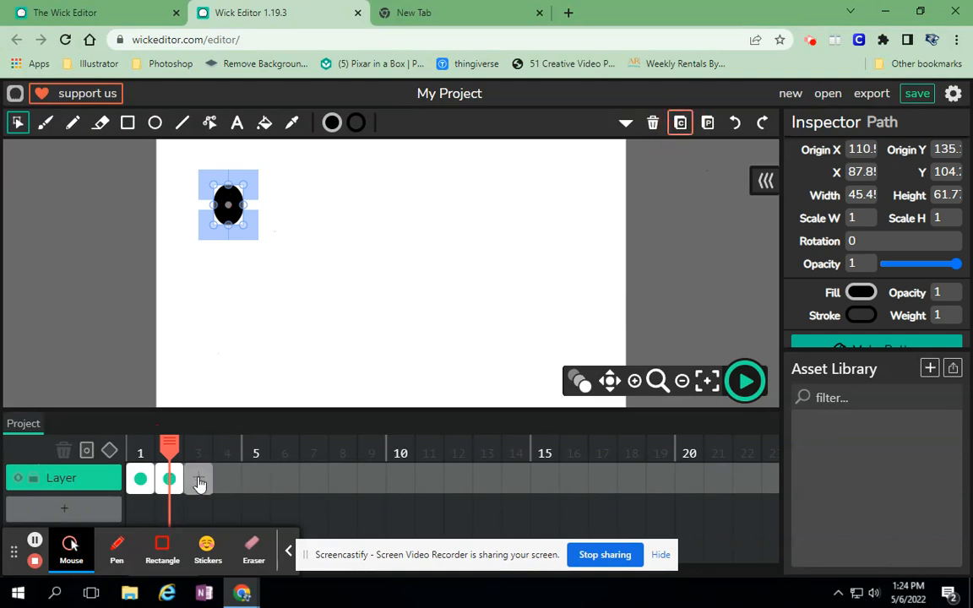
left_click(199, 480)
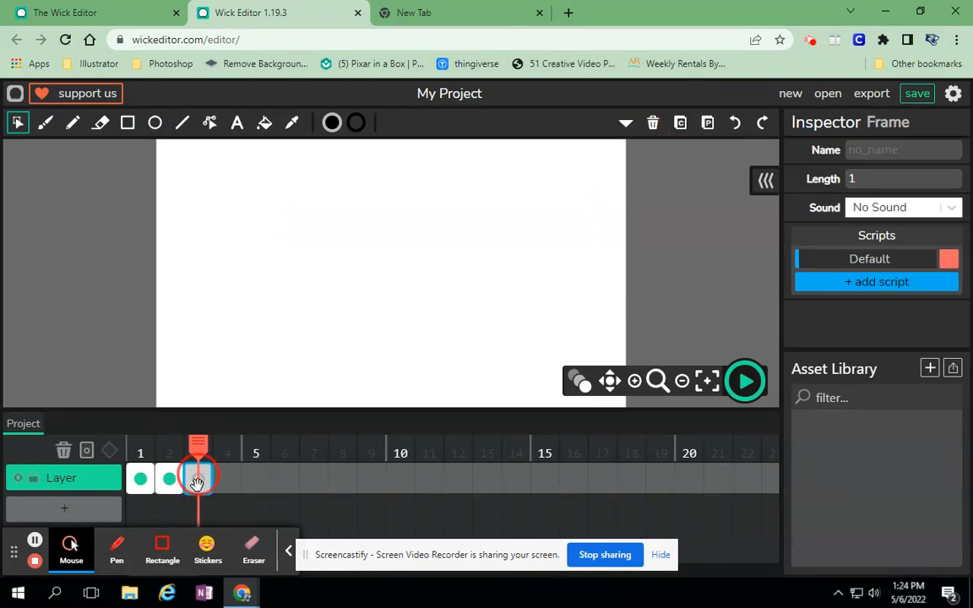
left_click(708, 122)
left_click_drag(232, 222, 243, 223)
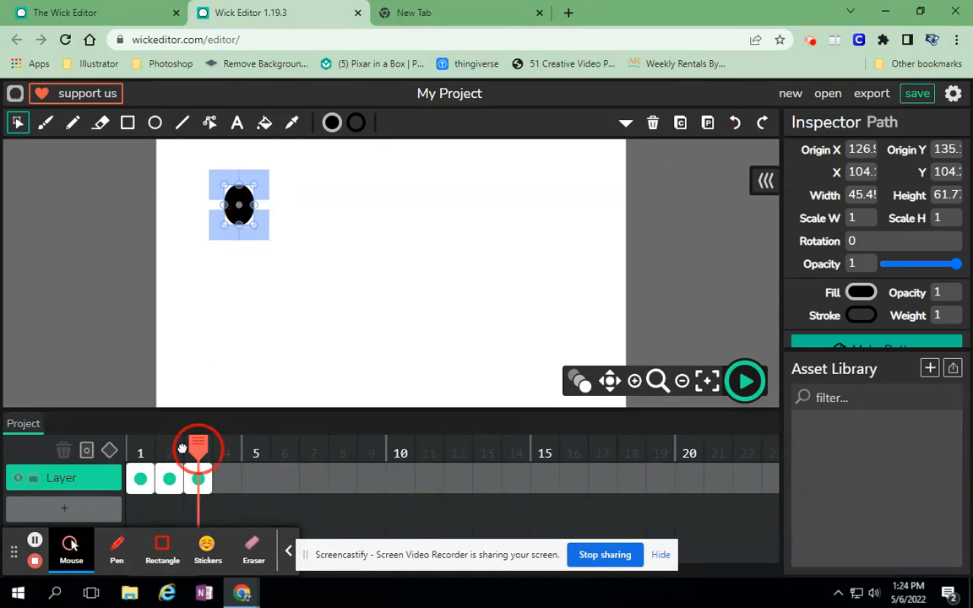
Step: Scrub the timeline from frame 1 to frame 3 to review the ellipse's movement
left_click(140, 449)
mouse_move(136, 449)
left_mouse_down()
mouse_move(196, 450)
mouse_move(140, 453)
left_mouse_up()
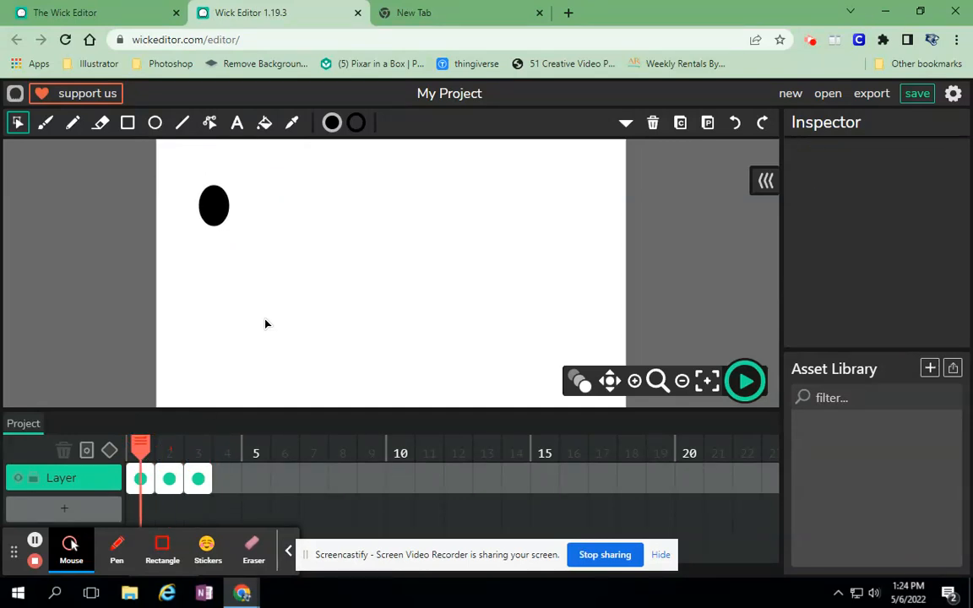
left_click(142, 441)
left_click(201, 446)
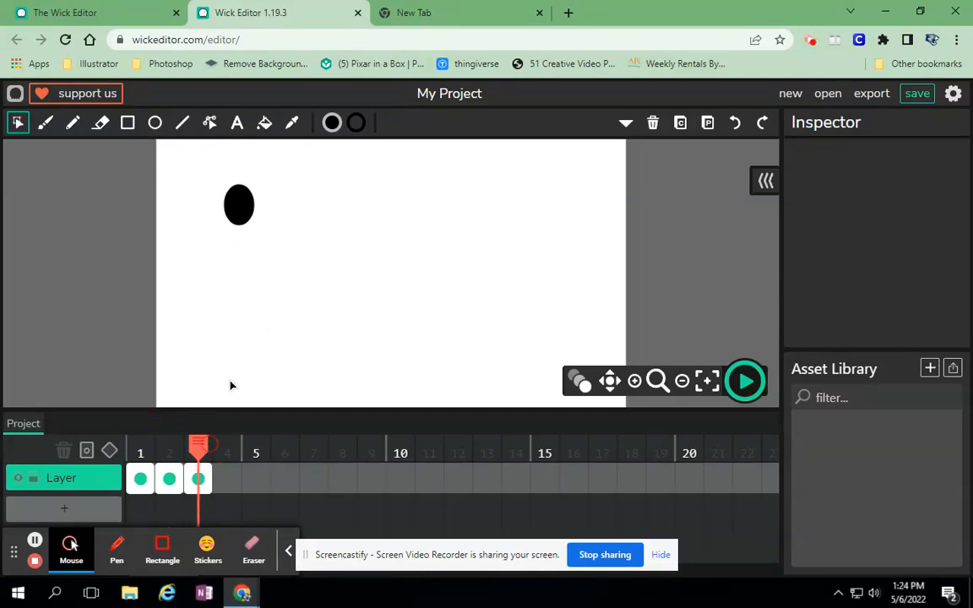
Step: With onion skinning turned on, copy the frame 3 ellipse into a new frame 4 and shift it right to about X 124
left_click(248, 216)
left_click(680, 123)
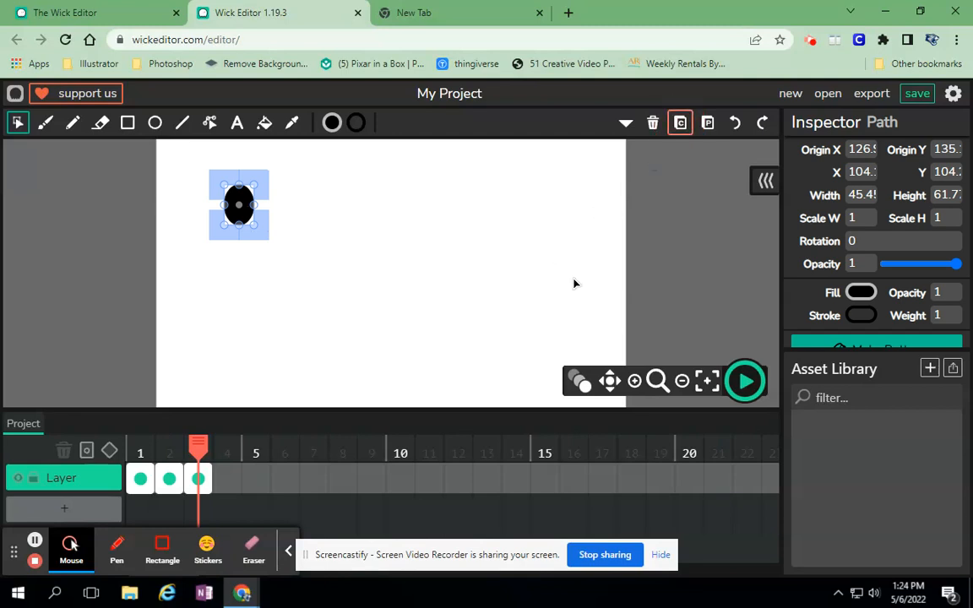
left_click(579, 382)
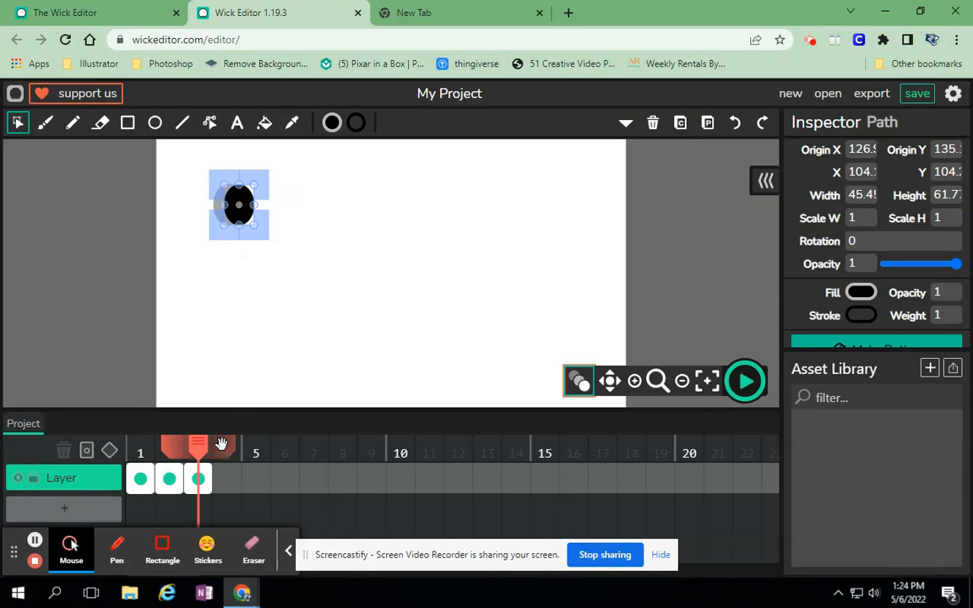
left_click(230, 482)
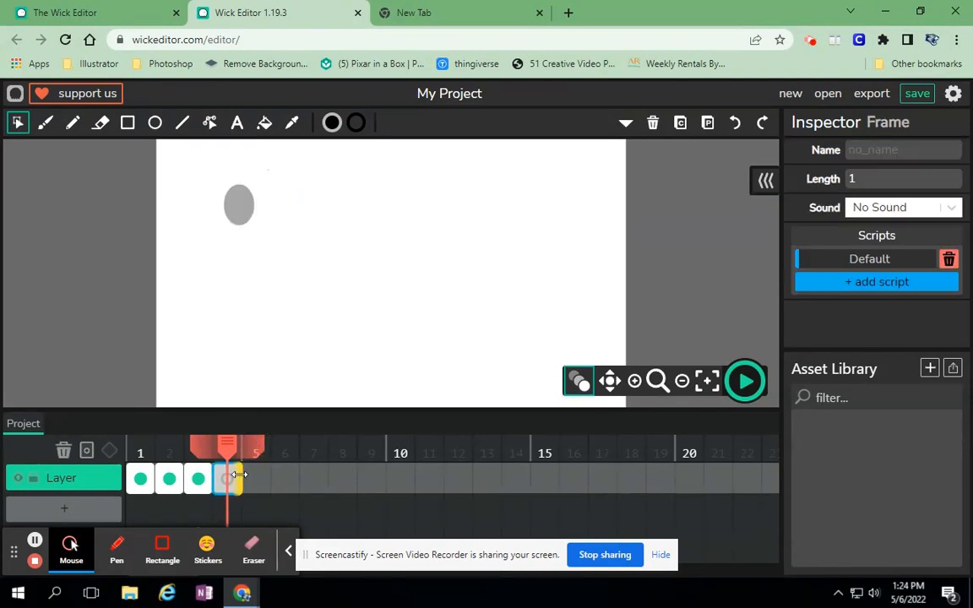
left_click(708, 123)
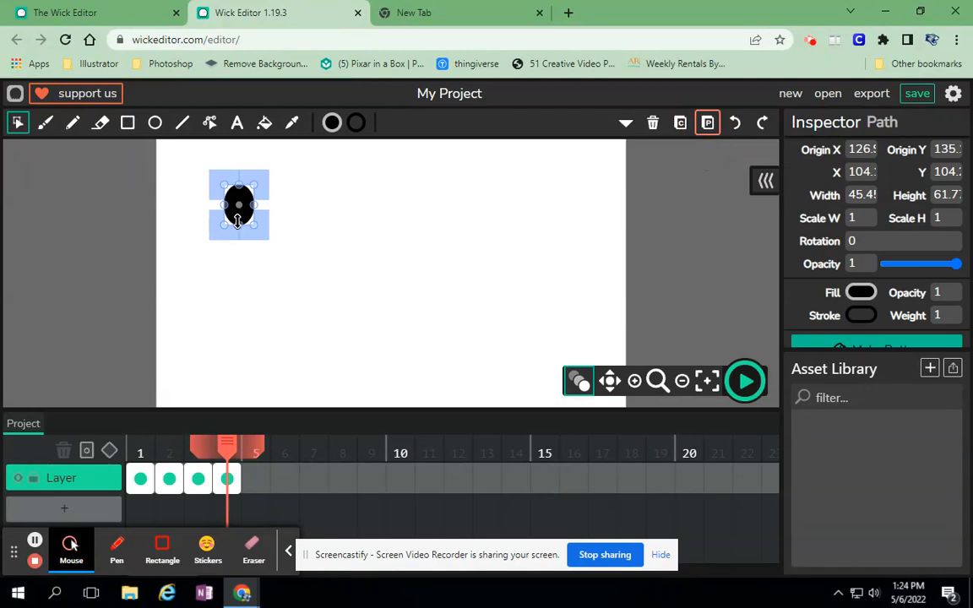
left_click_drag(237, 220, 245, 224)
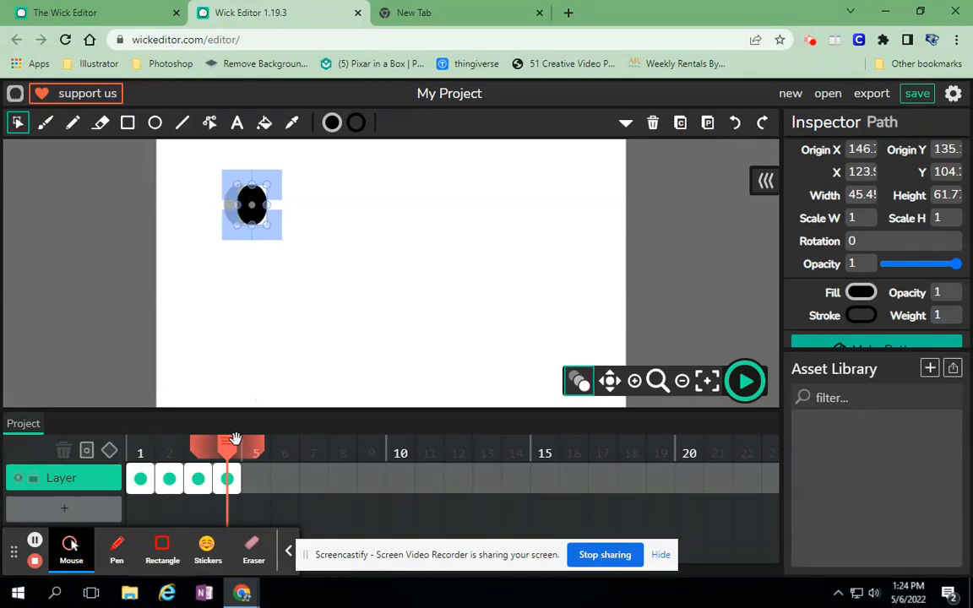
Step: Compare frame 3 with its neighbouring frames and turn off onion skinning
left_click_drag(227, 446, 196, 446)
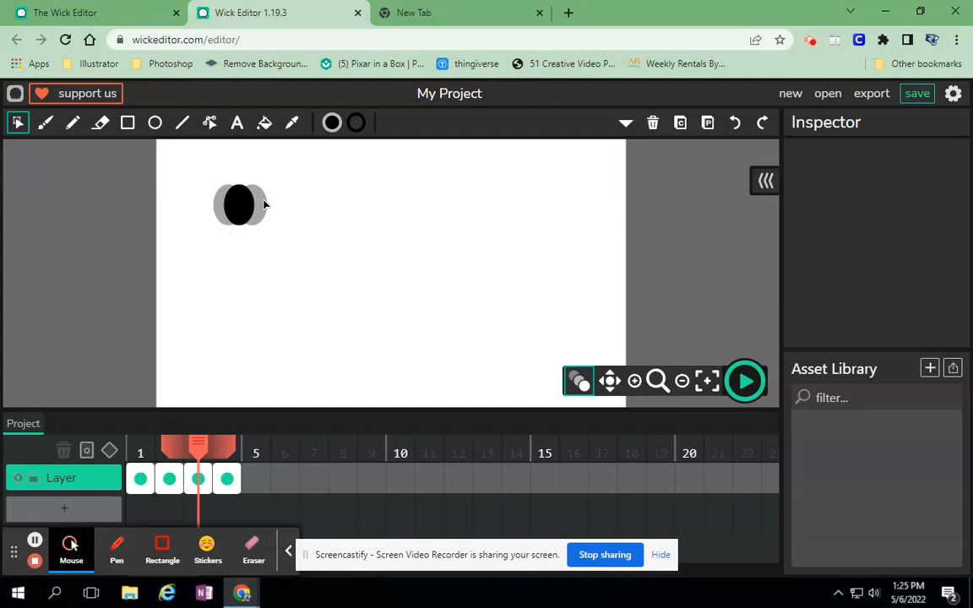
left_click(578, 381)
left_click_drag(200, 446, 230, 451)
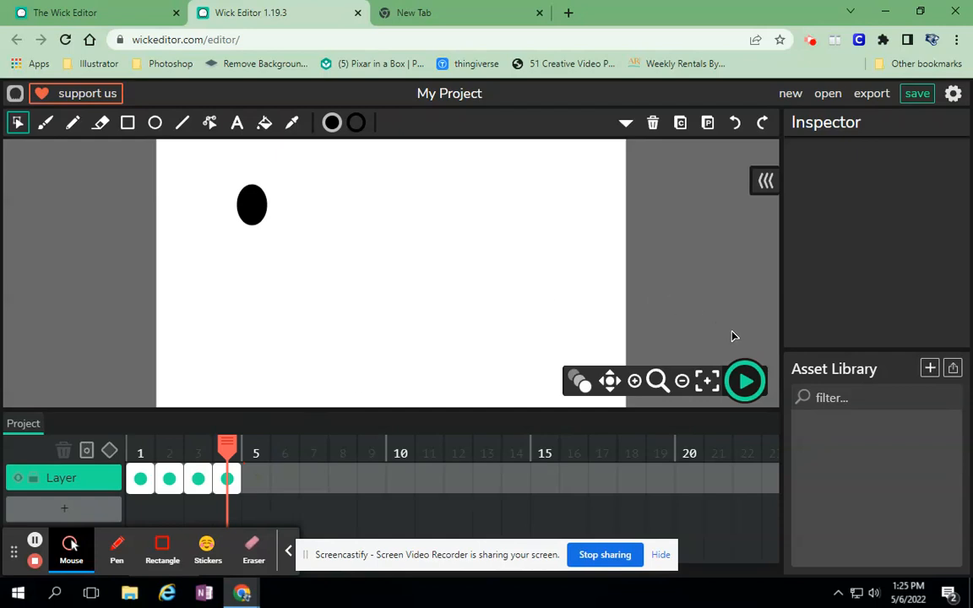
Step: Preview the four-frame animation and check the framerate in the project settings without changing it
left_click(745, 383)
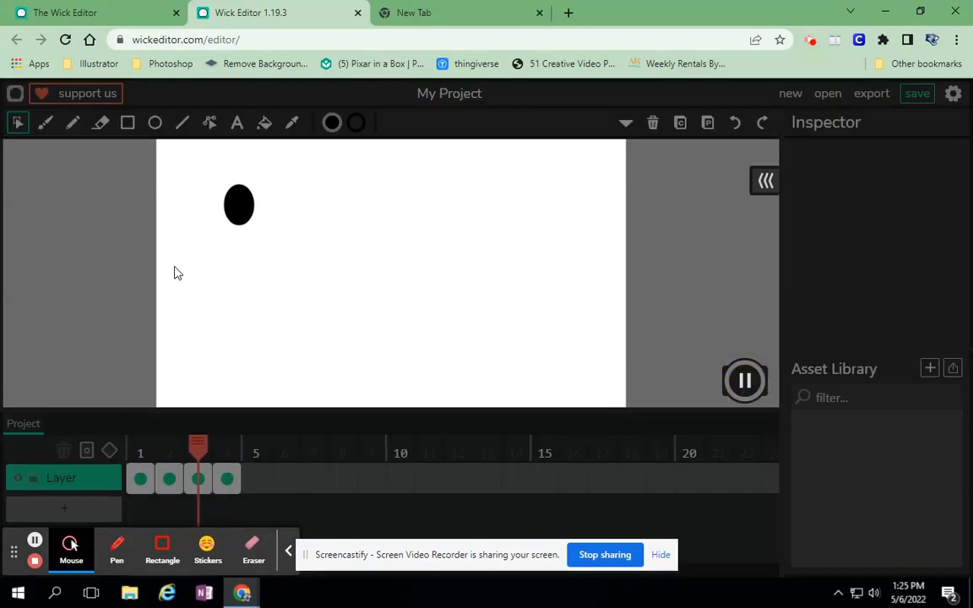
left_click(739, 393)
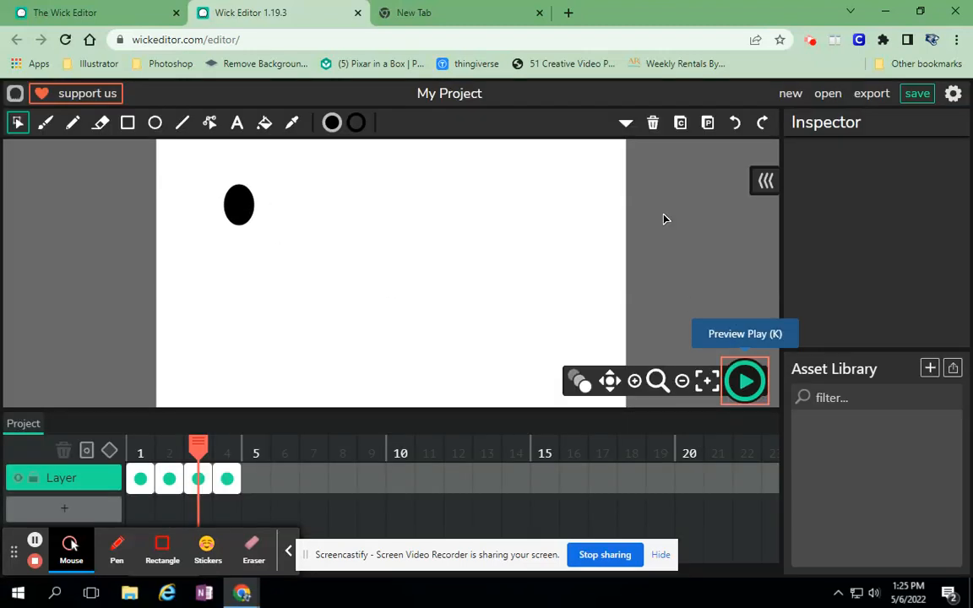
left_click(953, 94)
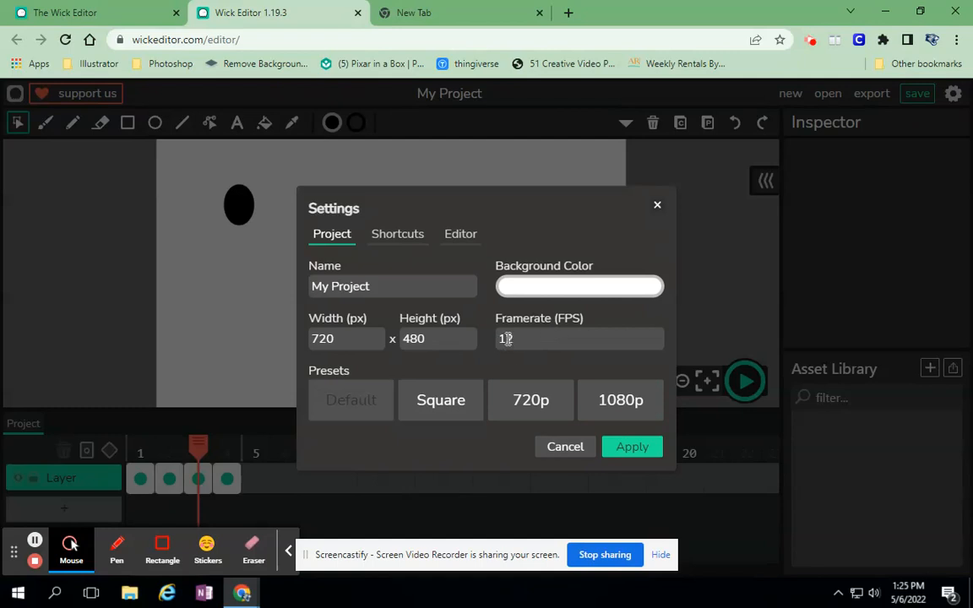
left_click(565, 452)
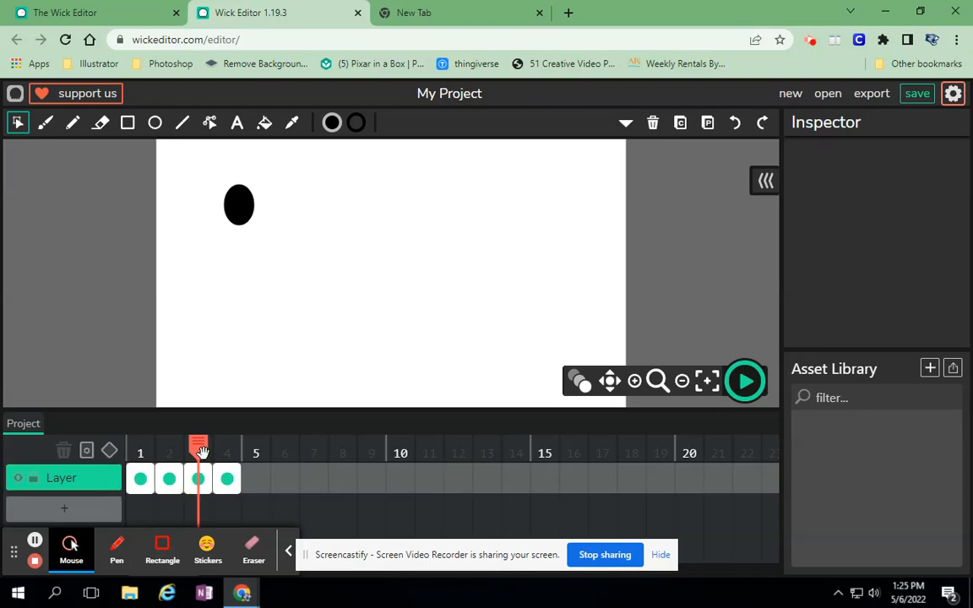
Step: Copy the frame 4 ellipse into a new frame 5 and shift it right to about X 153
left_click_drag(200, 447, 230, 445)
left_click(262, 221)
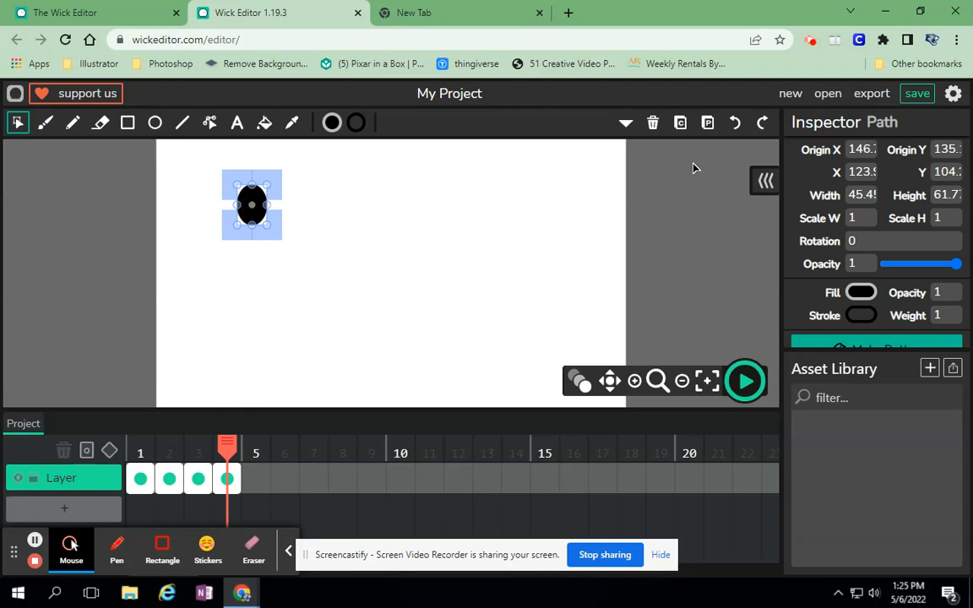
left_click(680, 124)
left_click(253, 481)
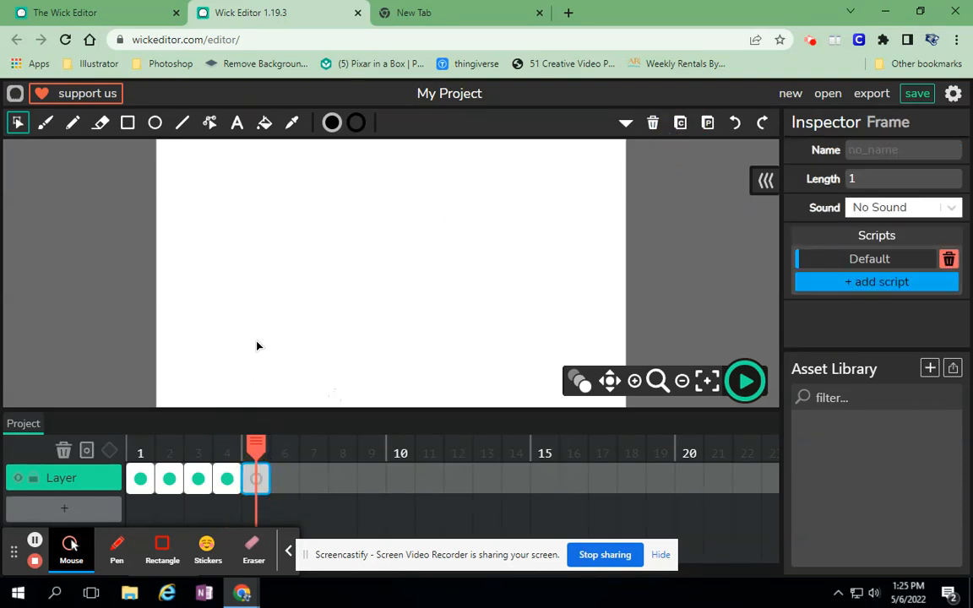
key("ctrl+v")
left_click_drag(255, 218, 274, 217)
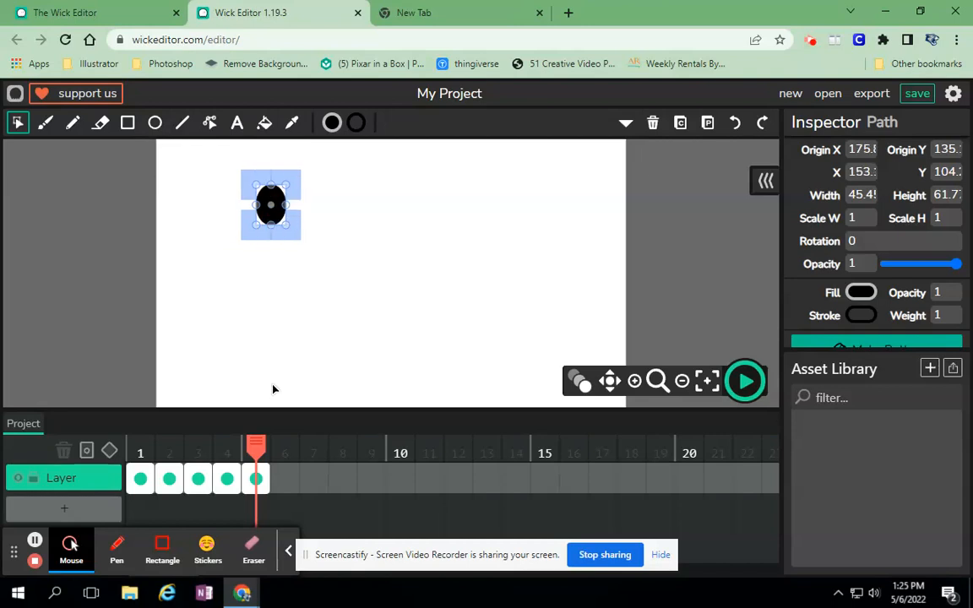
Step: Paste the ellipse into a new frame 6 and place it lower and further right, at about X 176, Y 126
left_click(281, 478)
key("ctrl+v")
left_click_drag(259, 220, 299, 238)
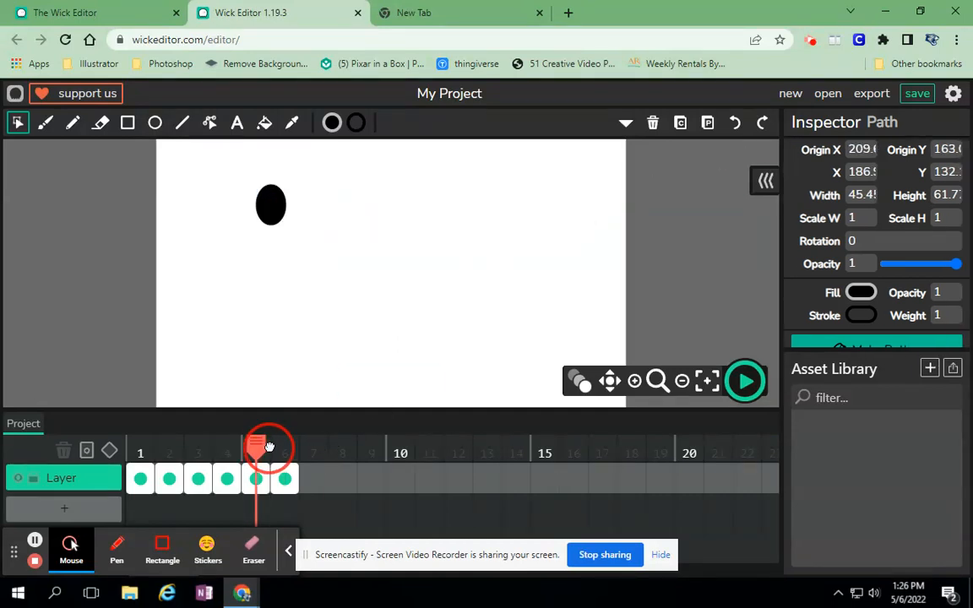
left_click(287, 220)
left_click_drag(287, 222, 280, 218)
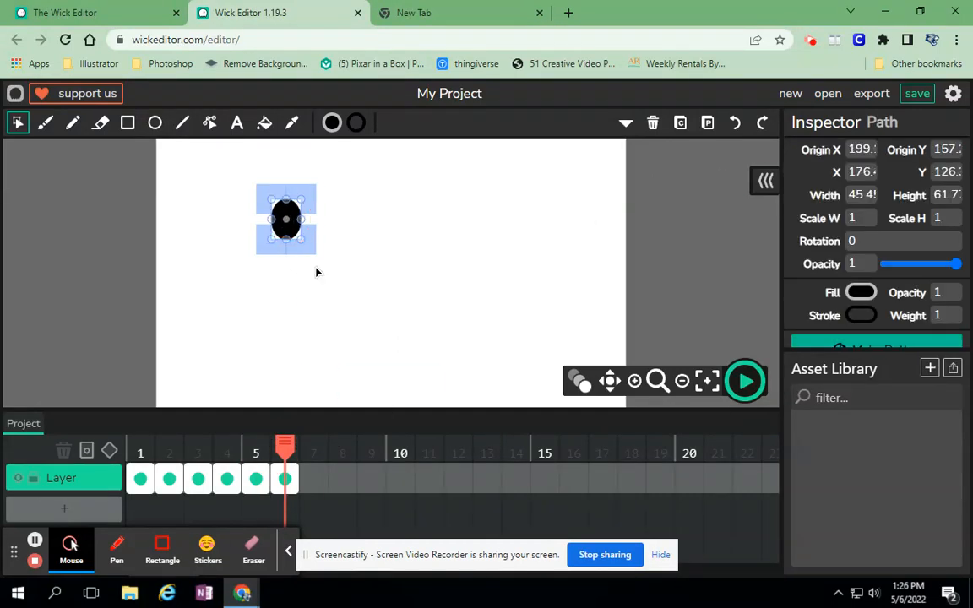
Step: Copy the frame 6 ellipse into a new frame 7 and move it straight down to about Y 146
left_click(680, 124)
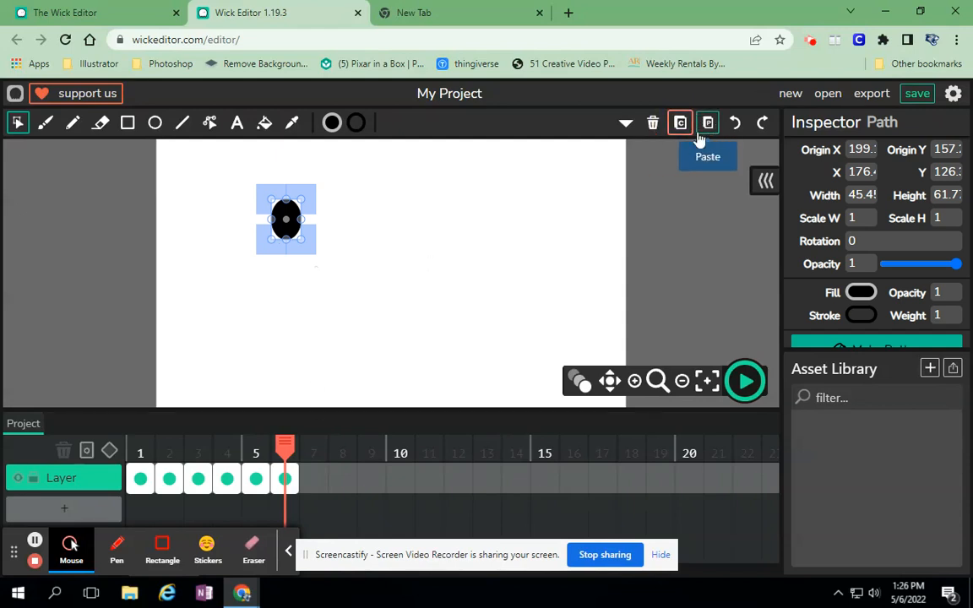
left_click(313, 475)
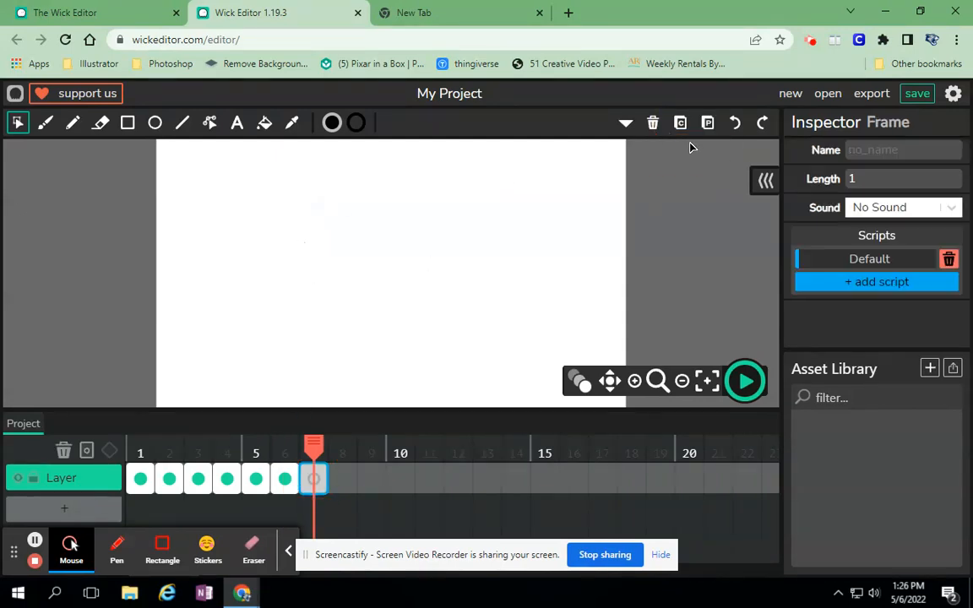
left_click(708, 123)
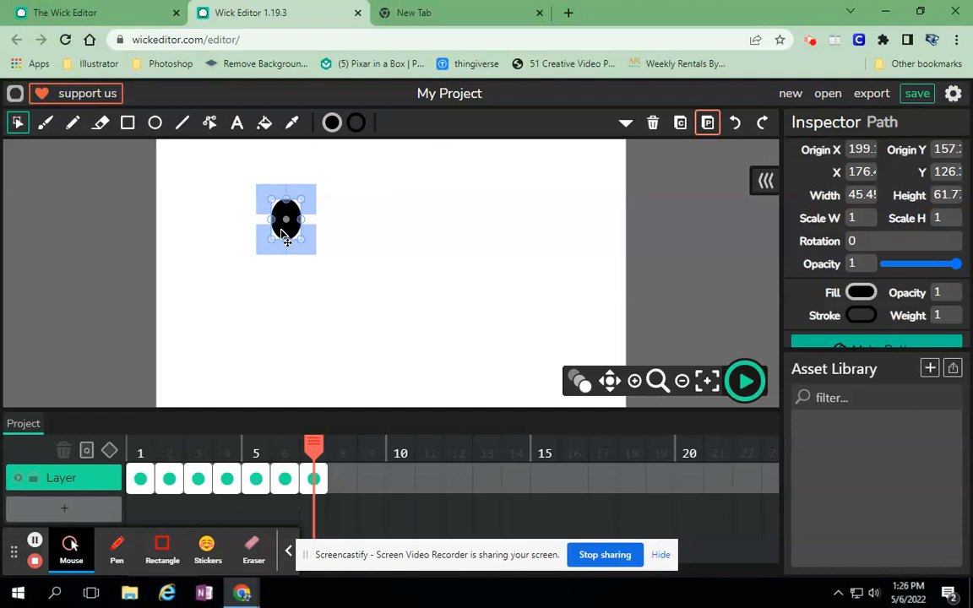
left_click_drag(286, 233, 282, 249)
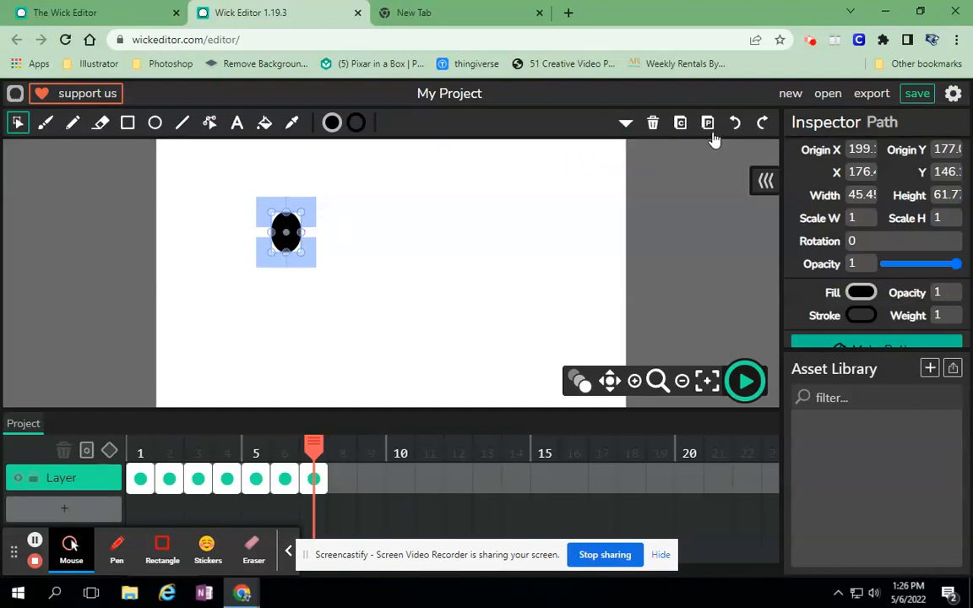
Step: Paste the ellipse into a new frame 8, place it at about X 174, Y 153, and preview the whole animation
left_click(345, 481)
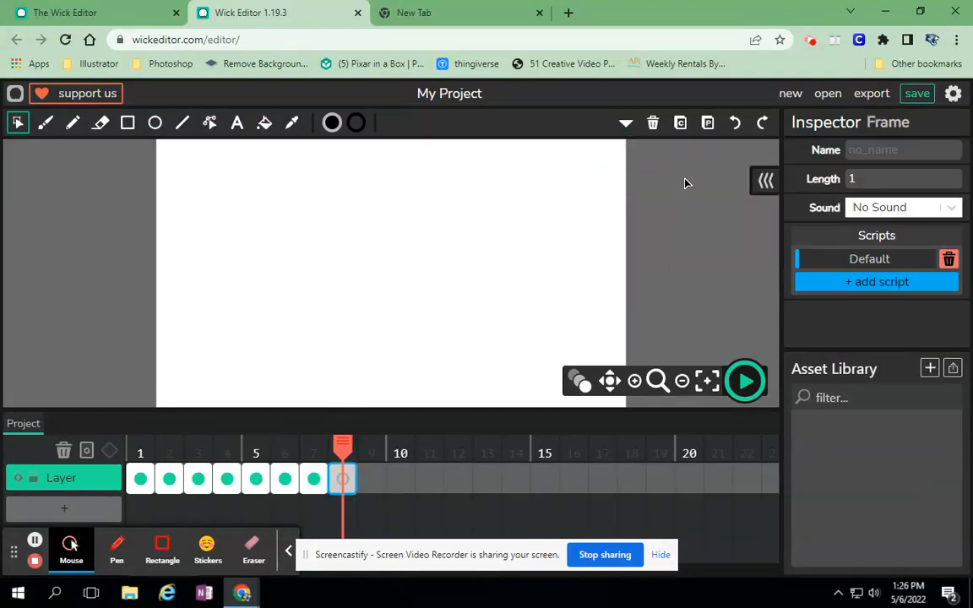
left_click(708, 124)
left_click_drag(284, 238, 283, 255)
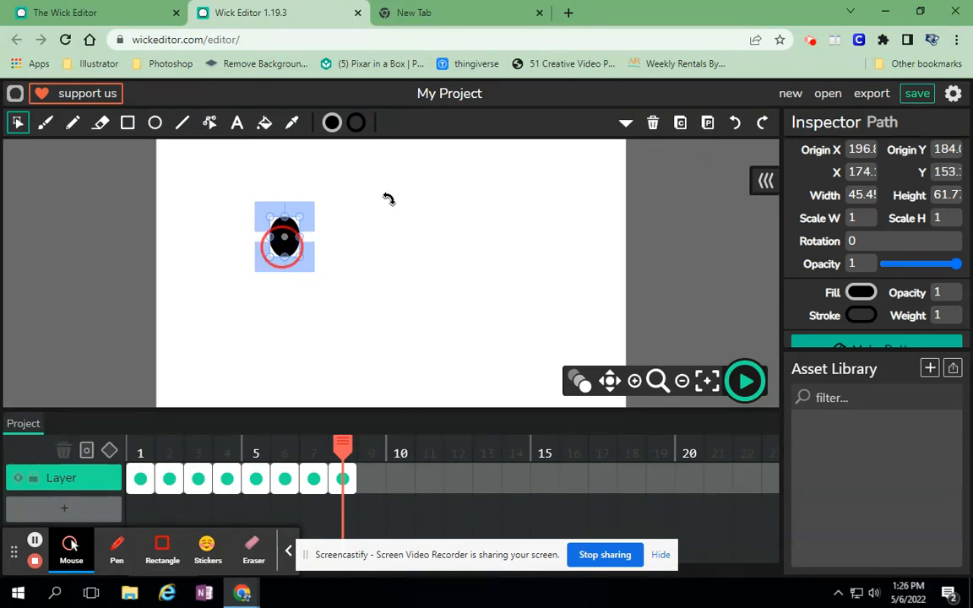
left_click(746, 385)
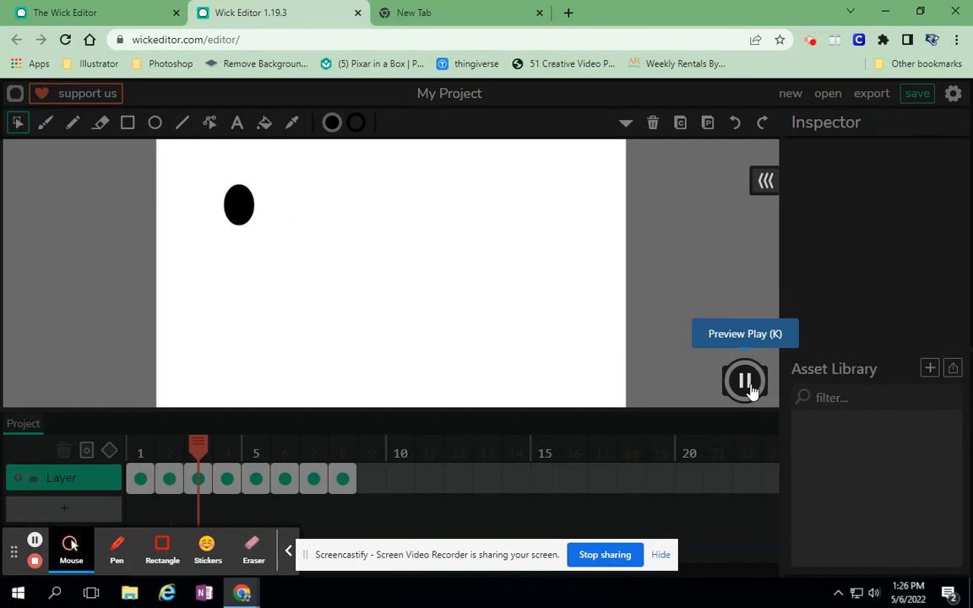
left_click(751, 390)
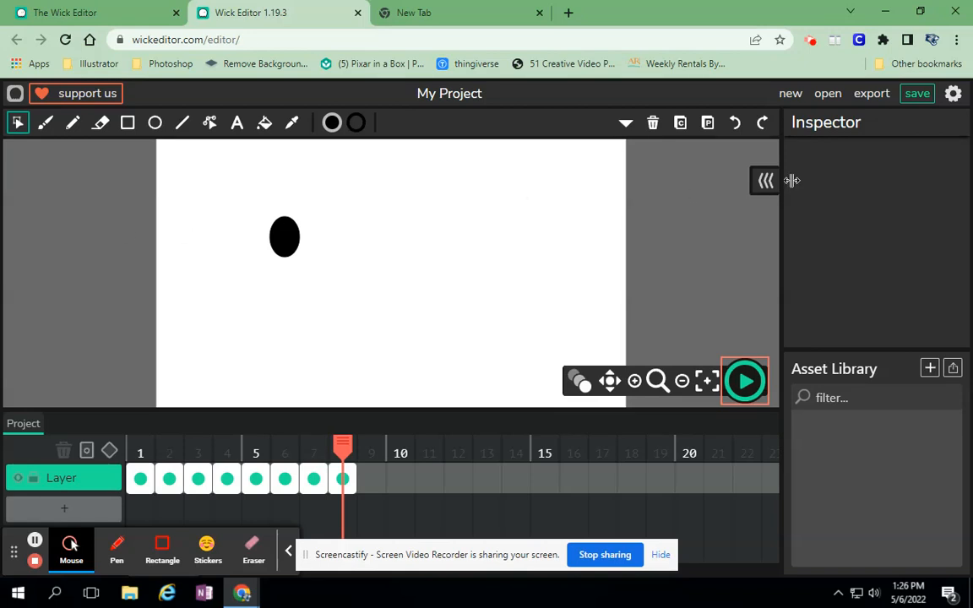
Step: Rename the project to "1st Animation" in the project settings and save it as a .wick file
left_click(465, 95)
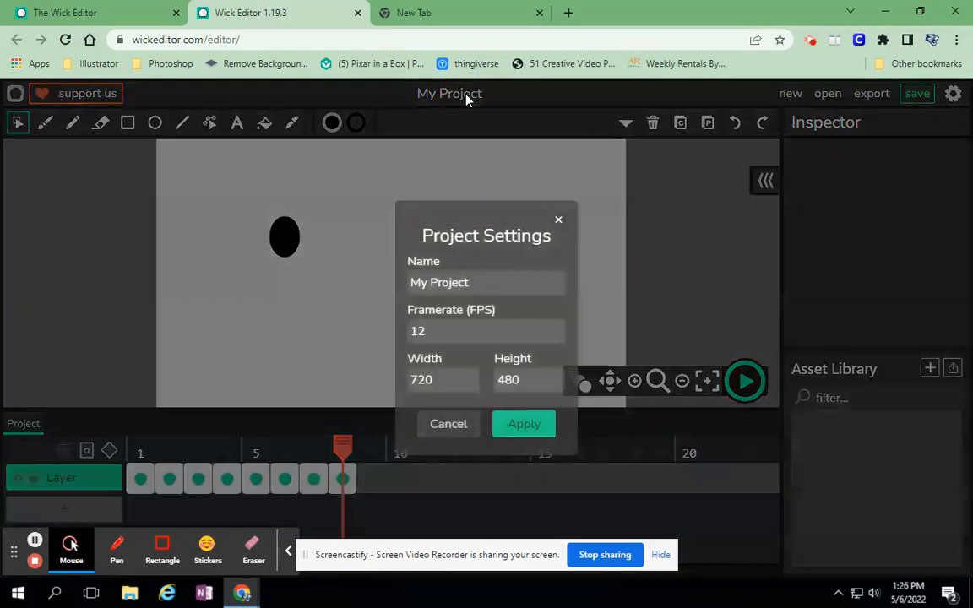
left_click_drag(476, 281, 326, 288)
type("1st Animation")
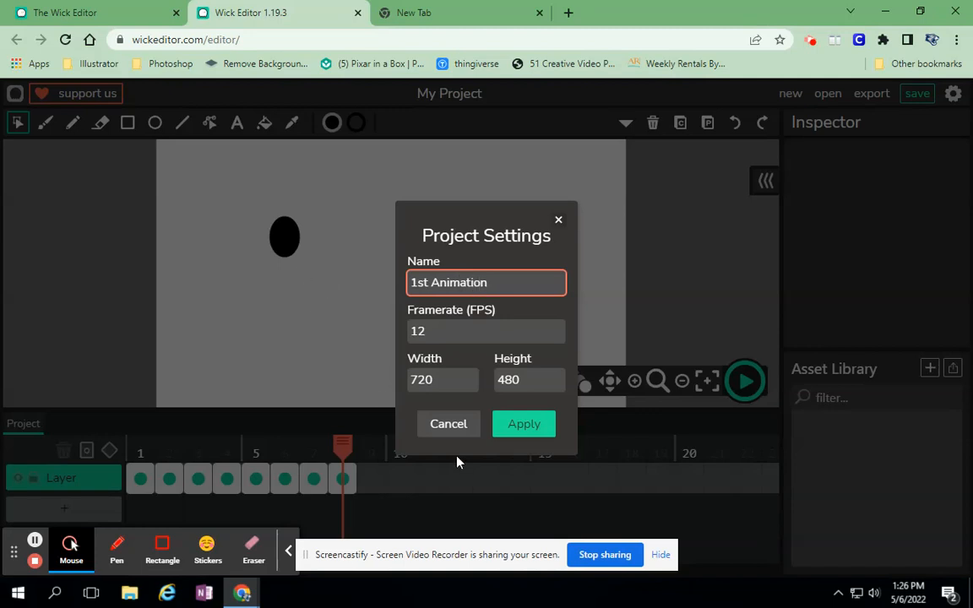
left_click(520, 427)
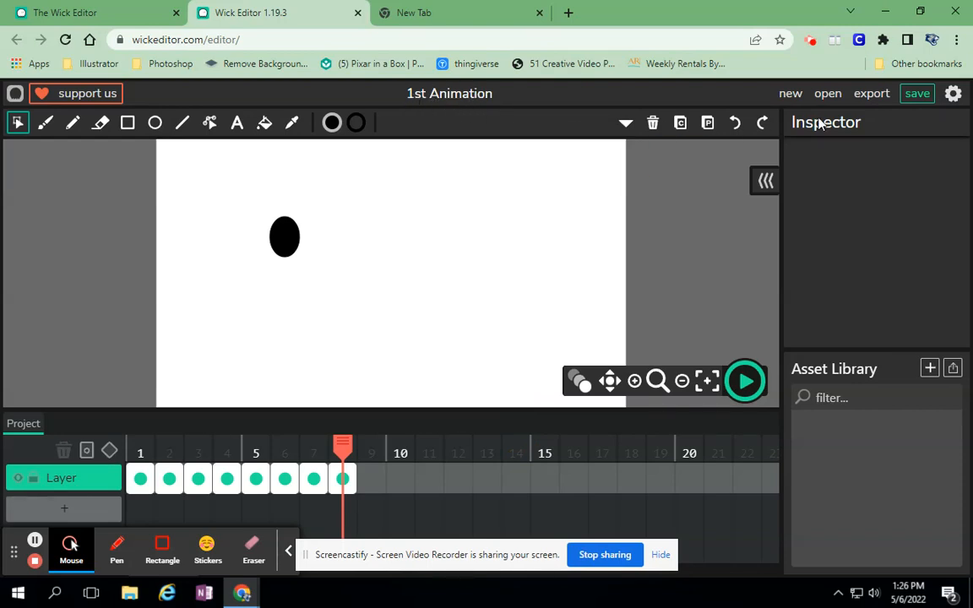
left_click(917, 97)
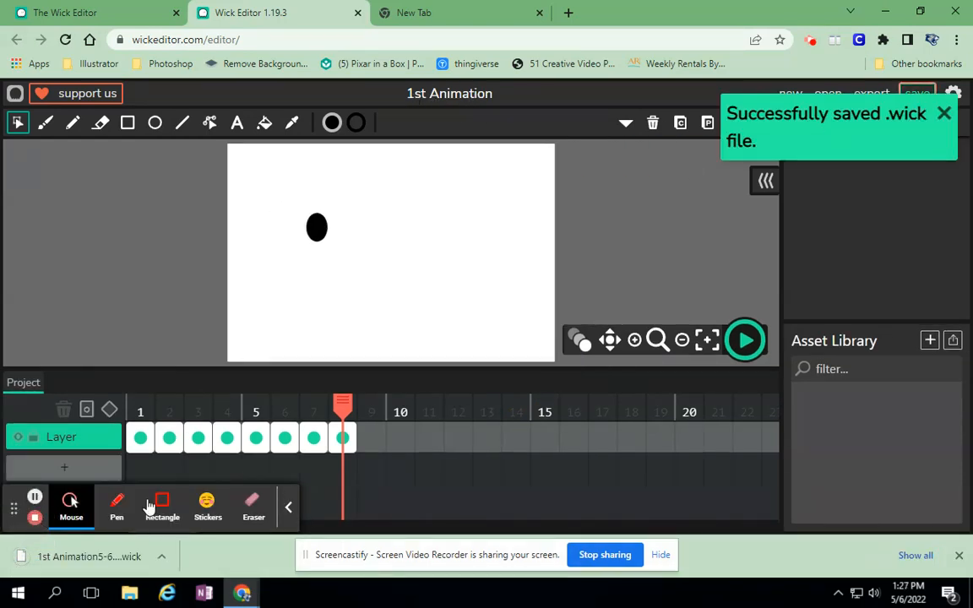